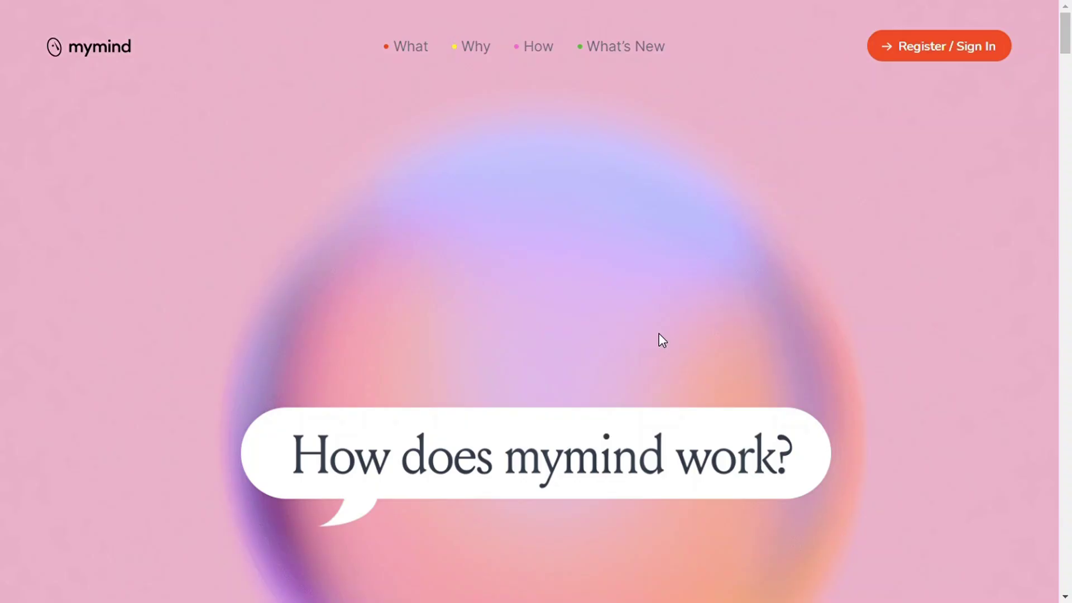
scroll(659, 339, "down", 2)
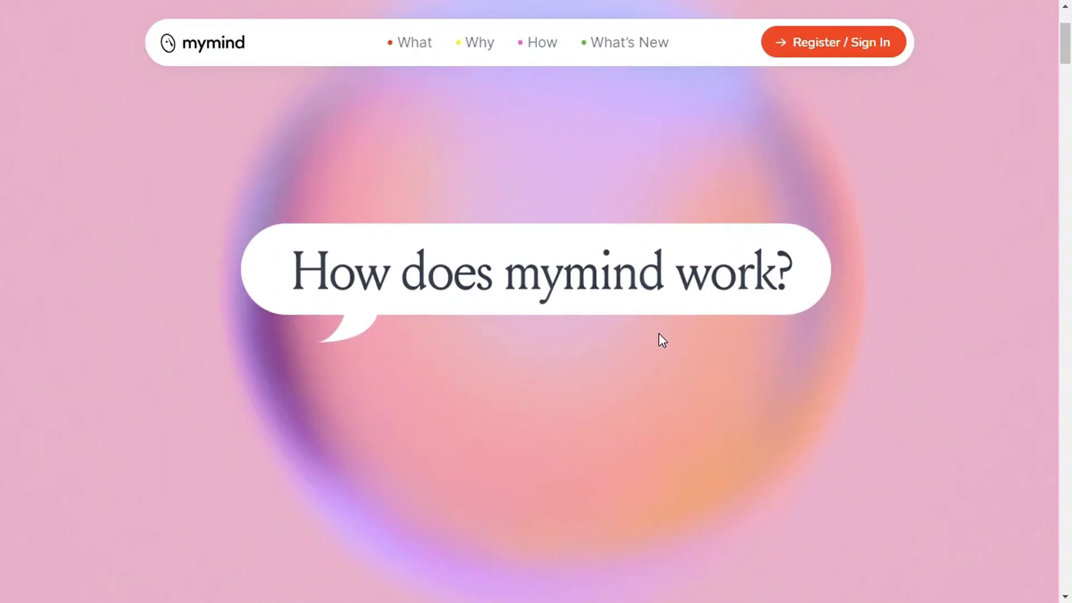
scroll(661, 338, "down", 5)
scroll(659, 339, "down", 1)
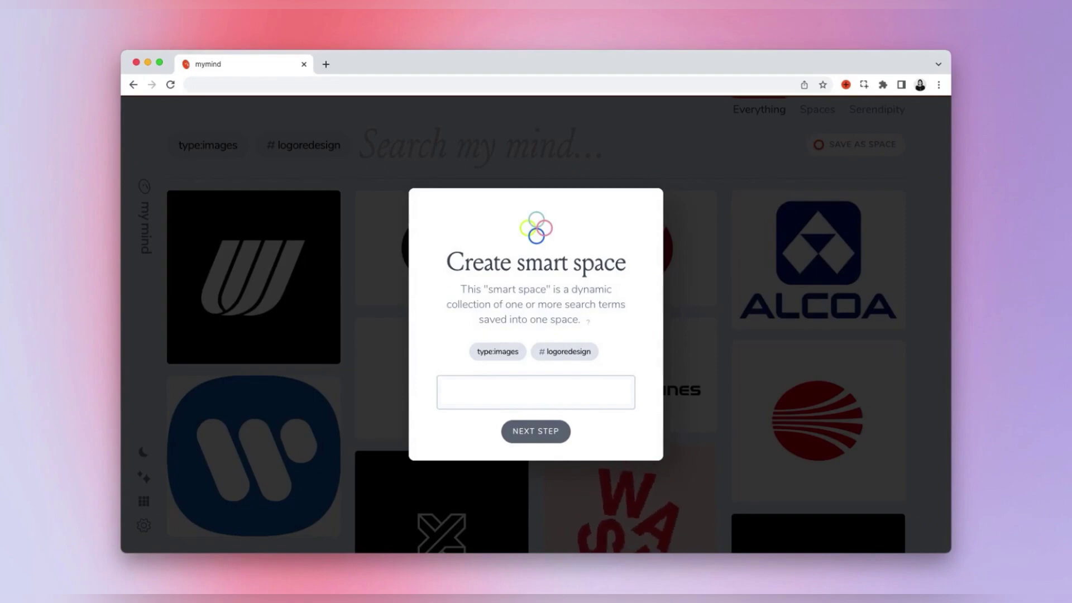
- Choose a colour for the logoredesign smart space and finish saving it
left_click(525, 439)
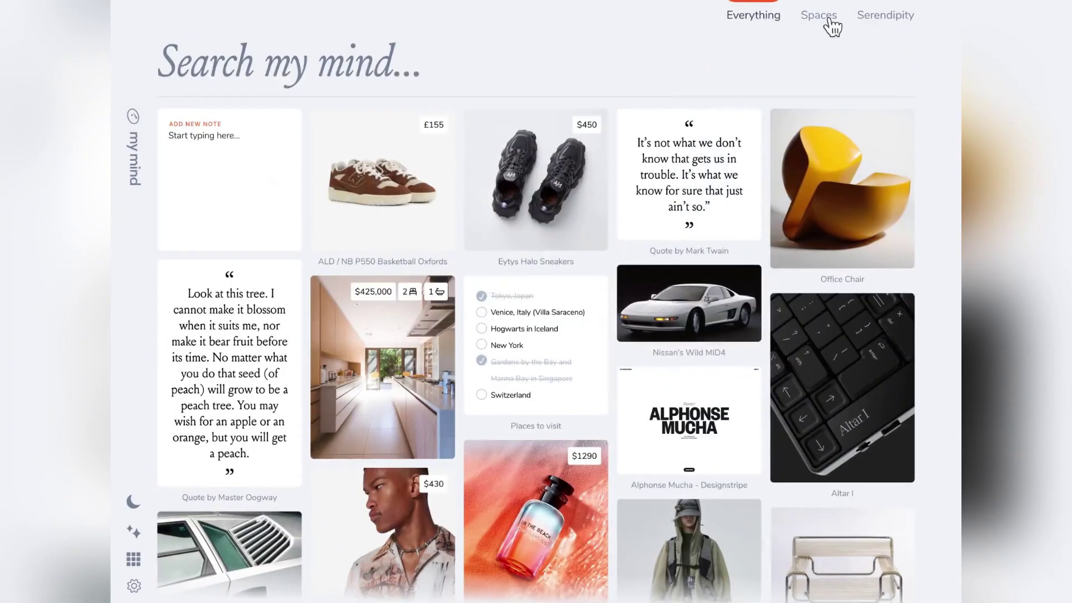
left_click(821, 18)
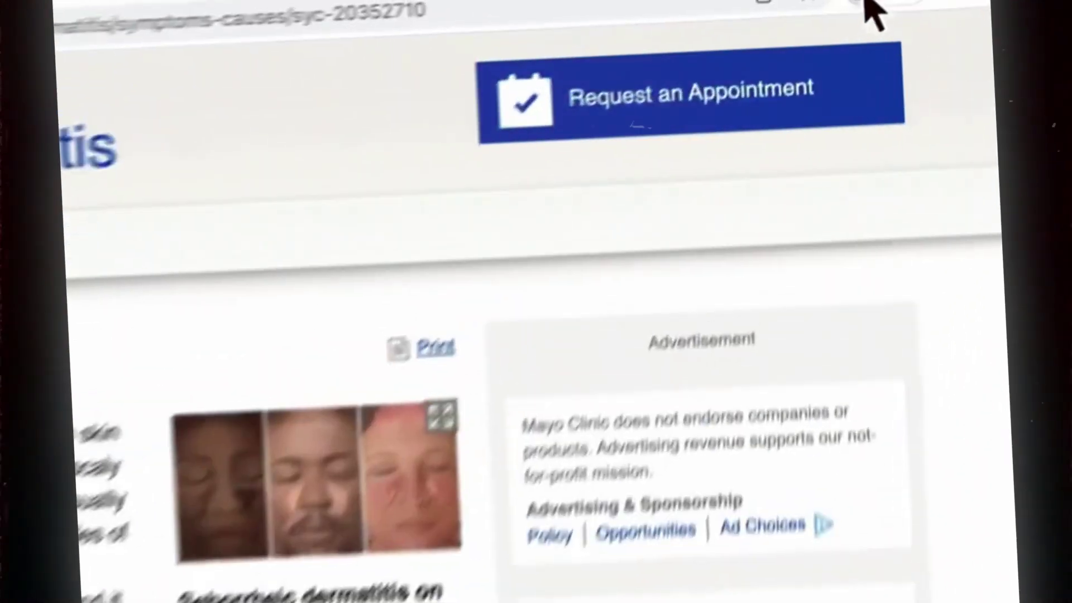
- Ask Perplexity, over the Mayo Clinic page, how to cure seborrheic dermatitis and view an answer's sources
left_click(849, 5)
type("how to cure seborrheic dermatiti")
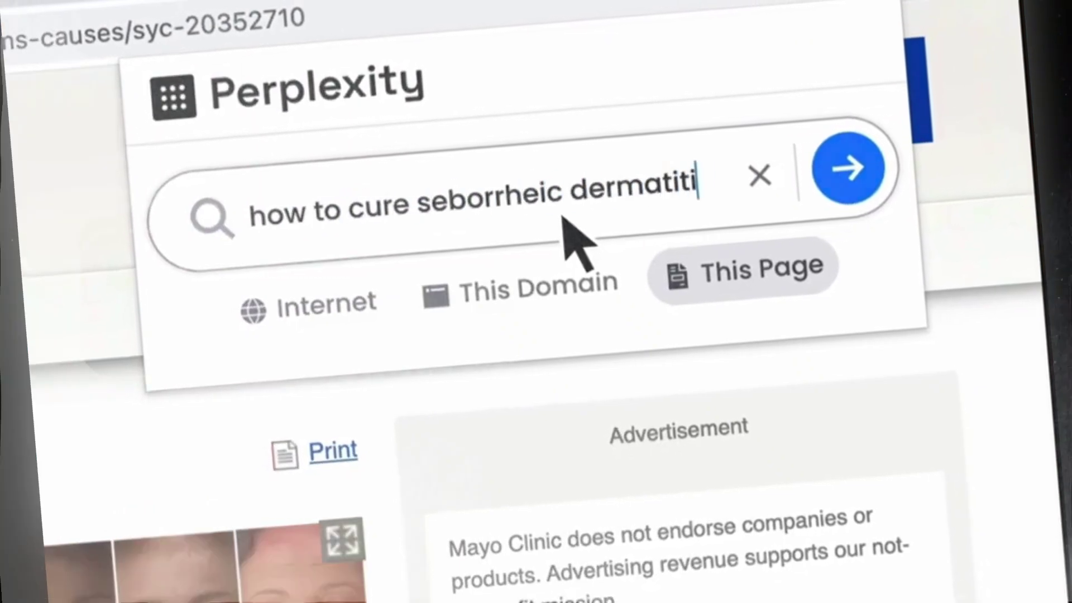
type("s?")
key("Return")
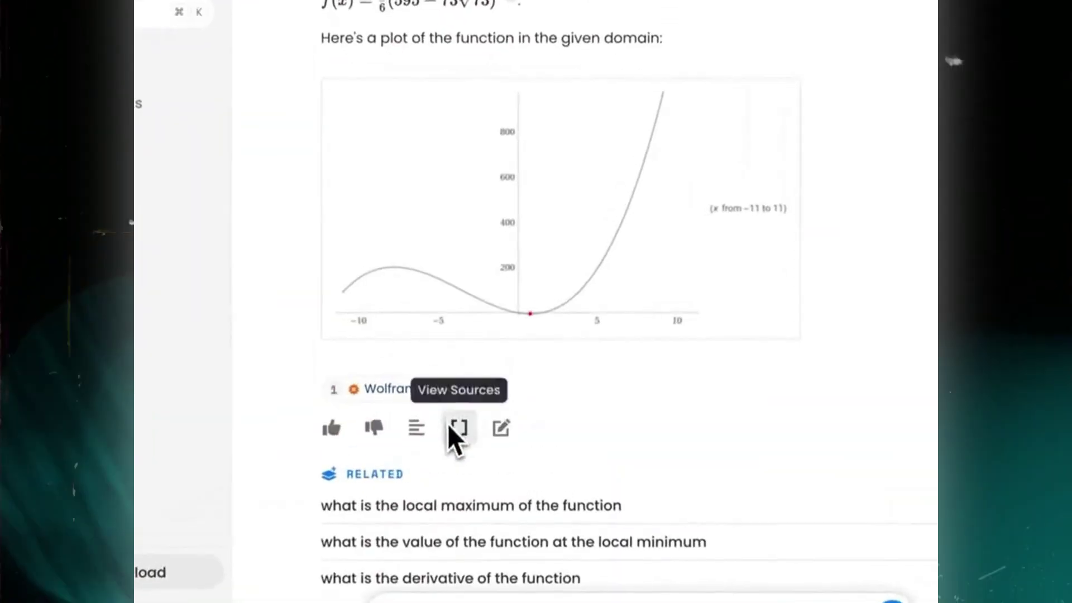
left_click(452, 430)
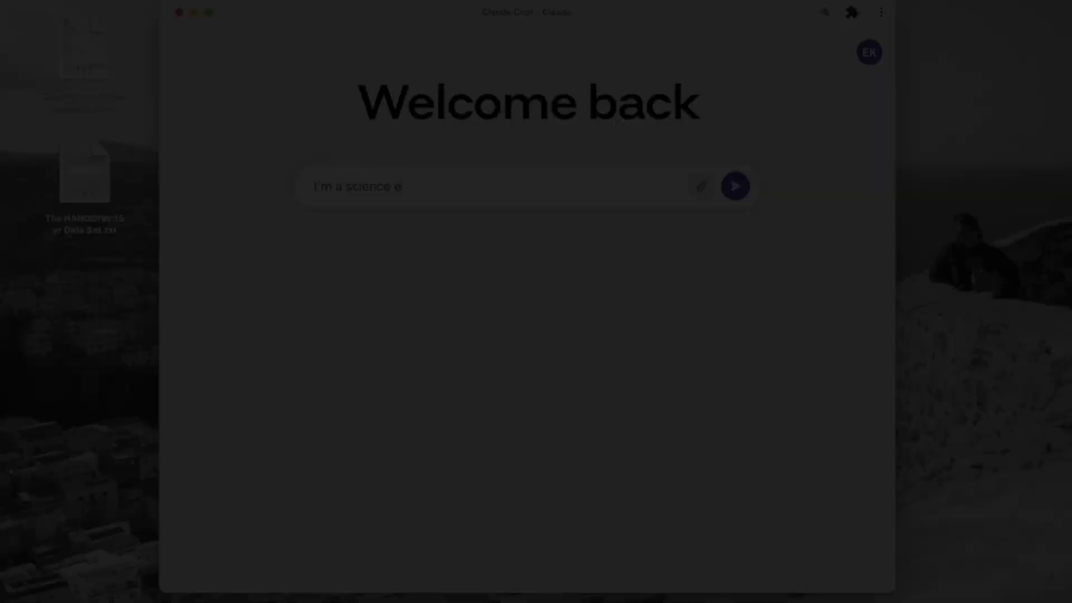
type("nthusias")
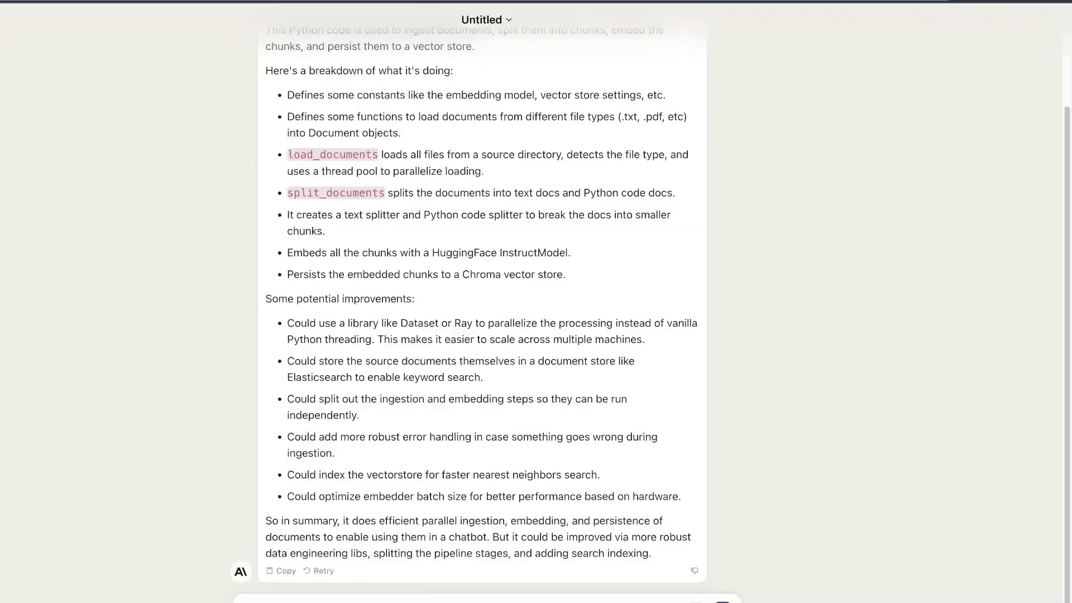
- Select the first suggested improvement in Claude's reply about the ingestion code
triple_click(362, 323)
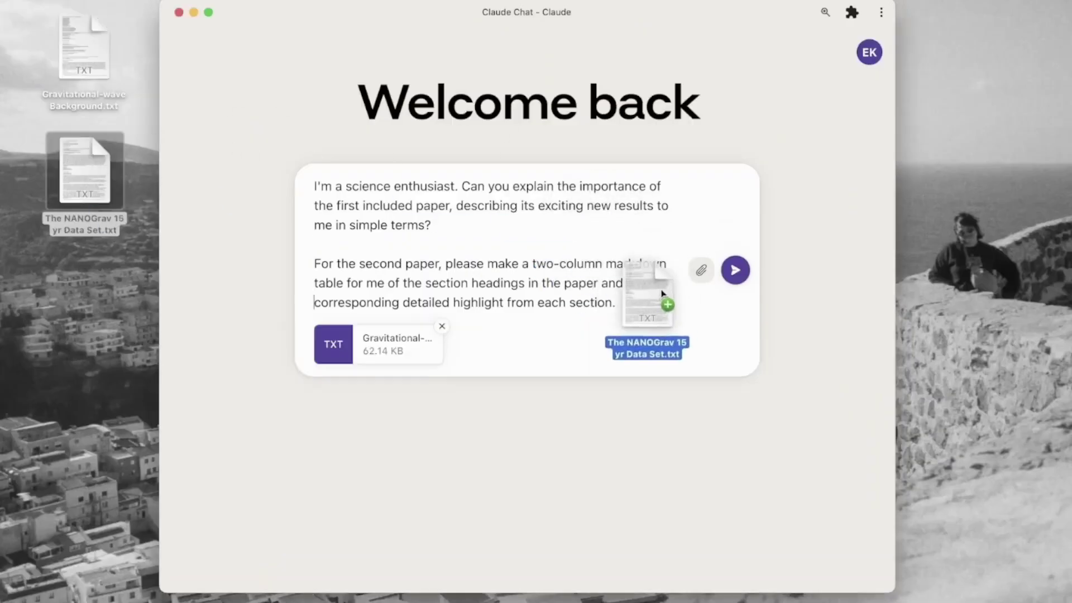
- Send the explanation-and-highlights-table prompt with both gravitational-wave paper files attached
left_click(736, 269)
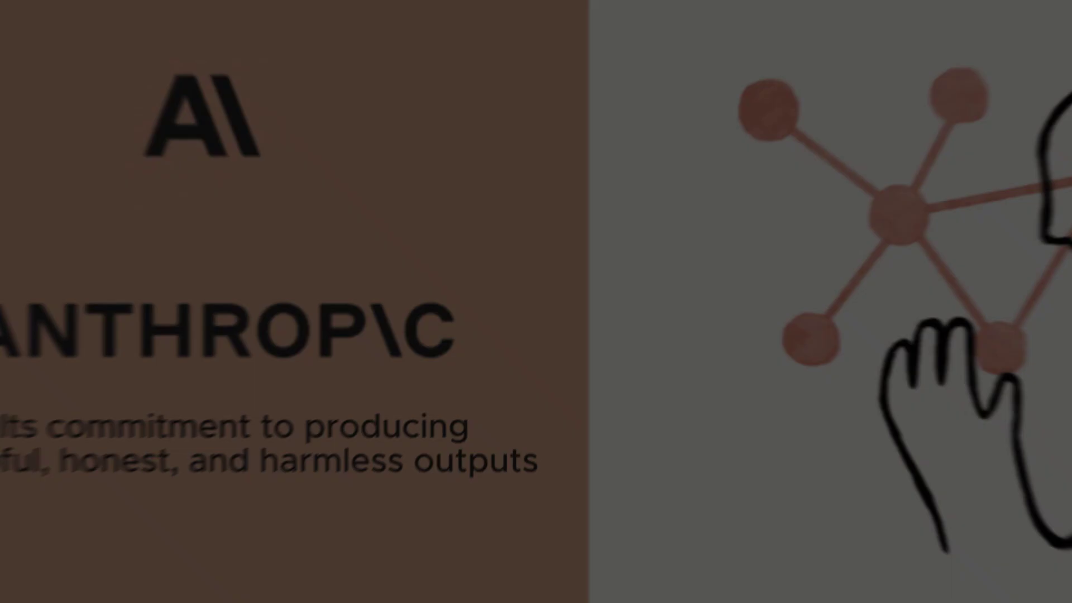
scroll(536, 336, "down", 5)
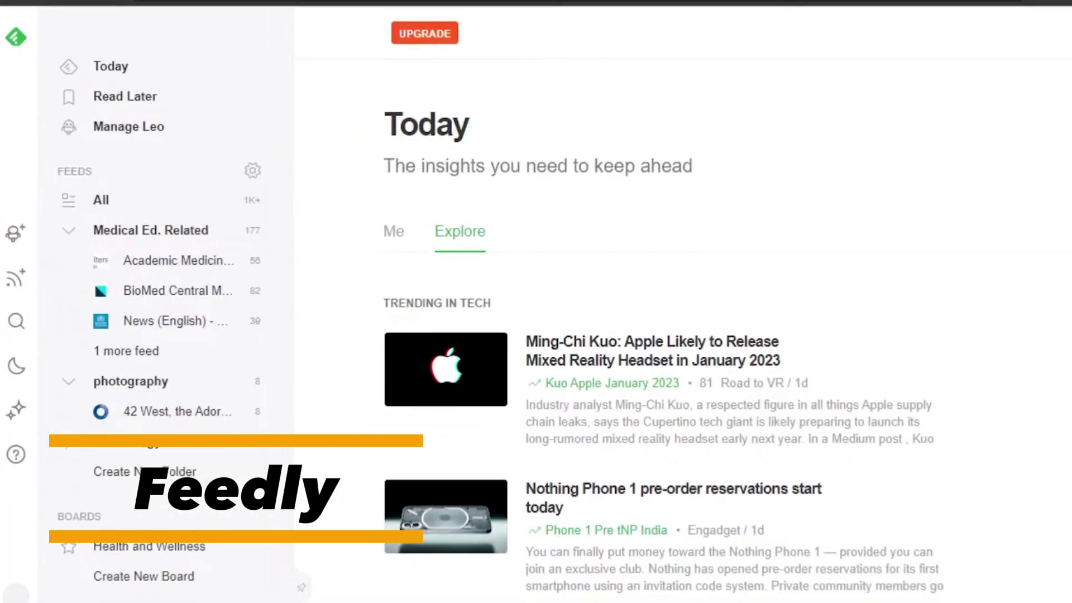
scroll(663, 335, "down", 5)
scroll(662, 336, "down", 2)
scroll(662, 336, "down", 4)
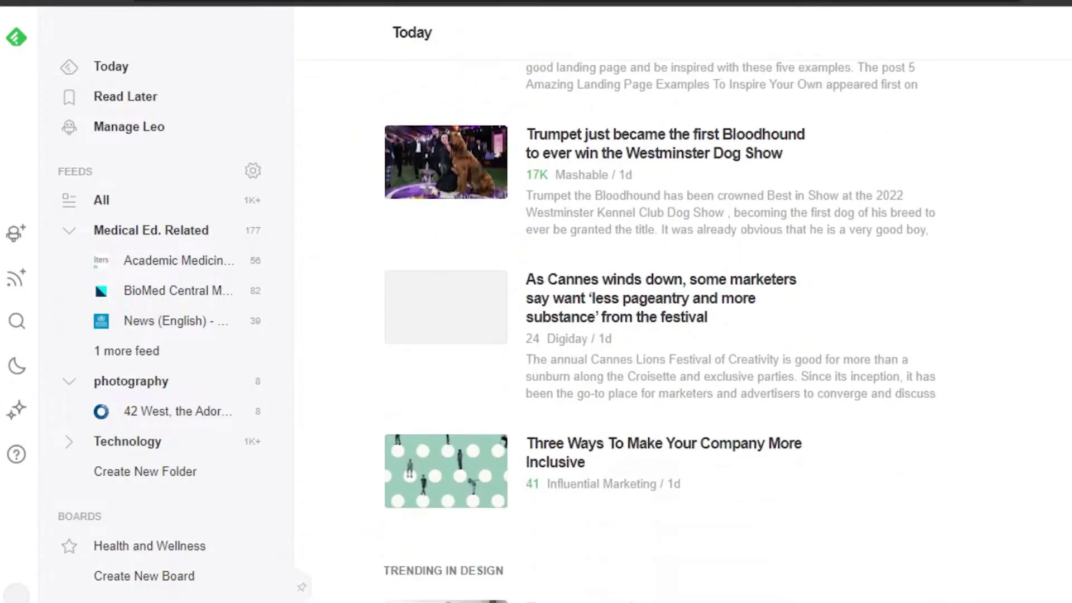
scroll(663, 336, "down", 5)
scroll(662, 336, "down", 3)
scroll(663, 335, "down", 5)
scroll(662, 335, "down", 5)
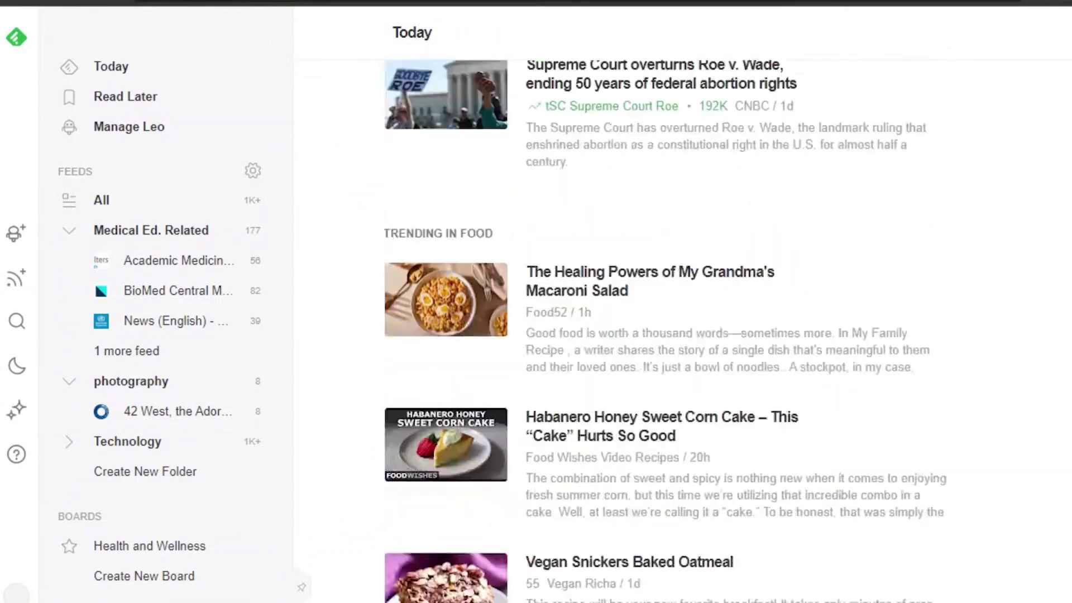
scroll(662, 335, "down", 5)
scroll(662, 336, "down", 5)
scroll(662, 335, "up", 1)
scroll(662, 336, "down", 10)
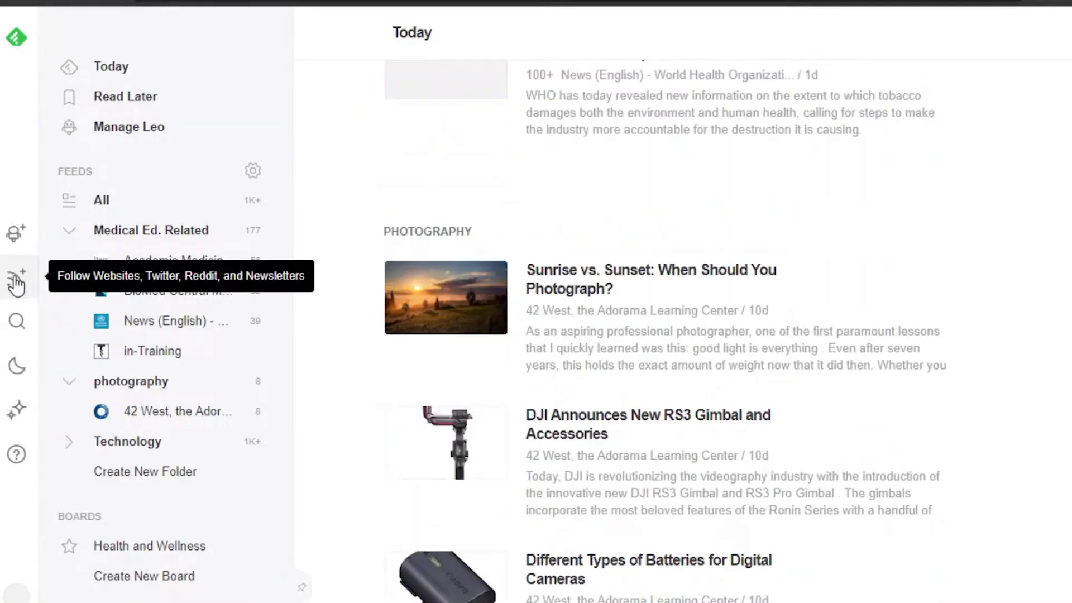
- Go to Feedly's Follow Websites page from the left toolbar
left_click(17, 285)
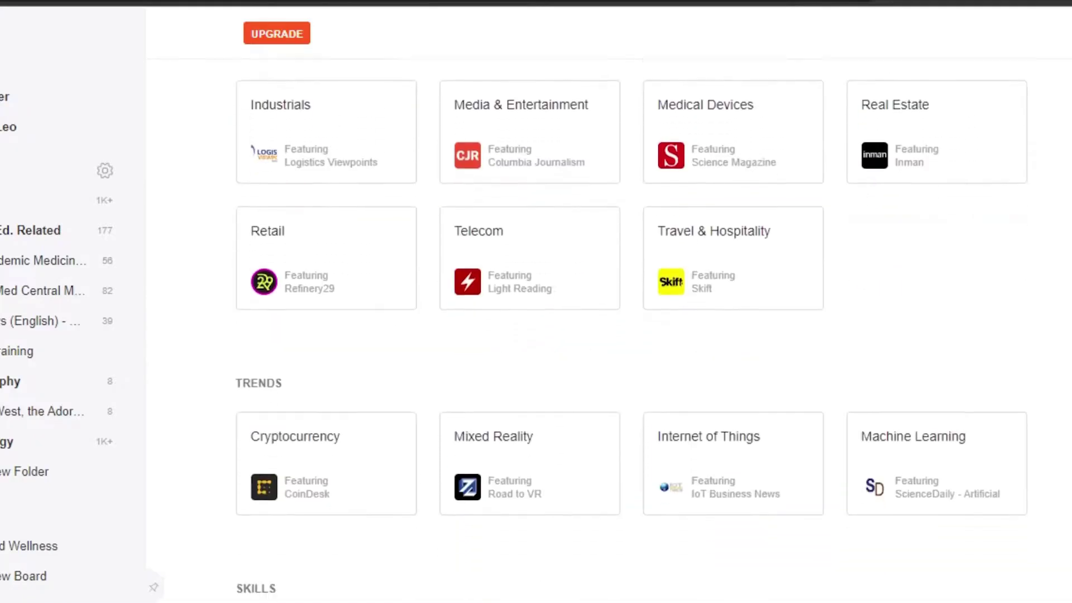
scroll(634, 323, "down", 3)
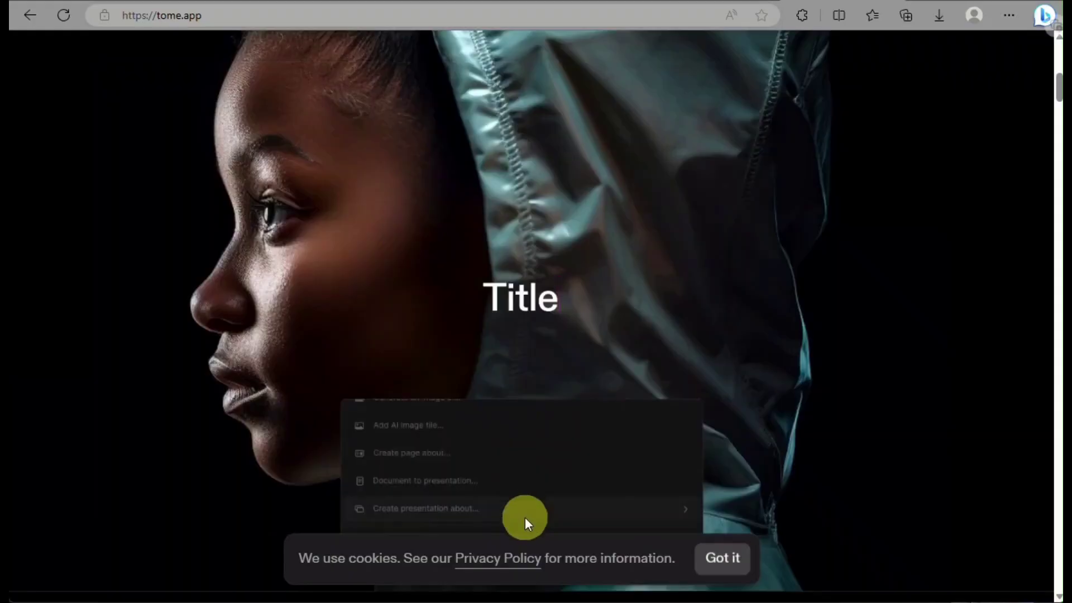
- Dismiss tome.app's cookie notice and bring the embedded demo's Product film slide into view
left_click(525, 518)
type("Launch ca")
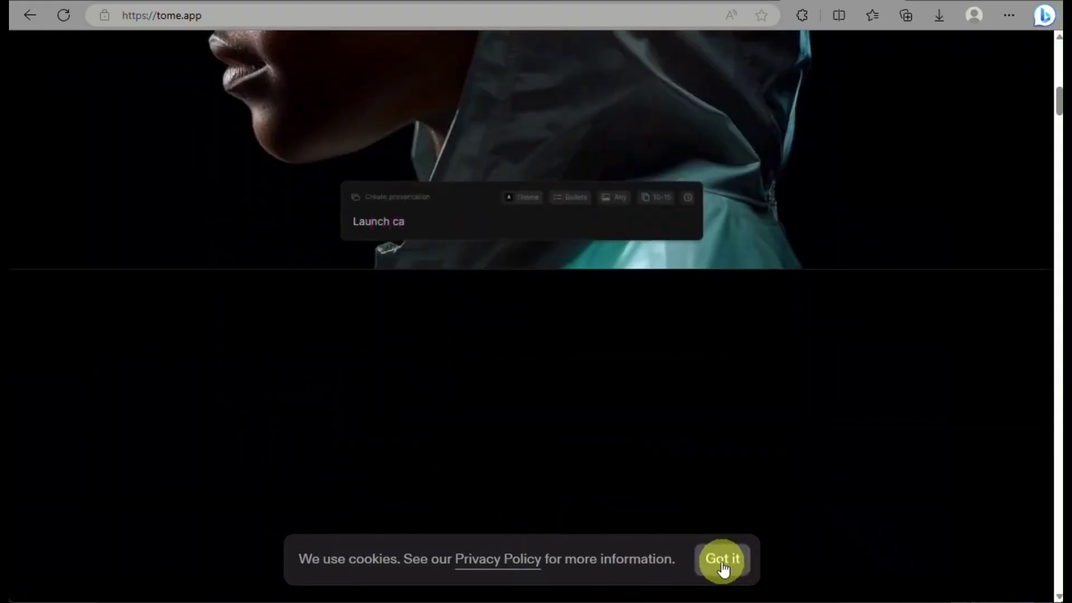
left_click(722, 563)
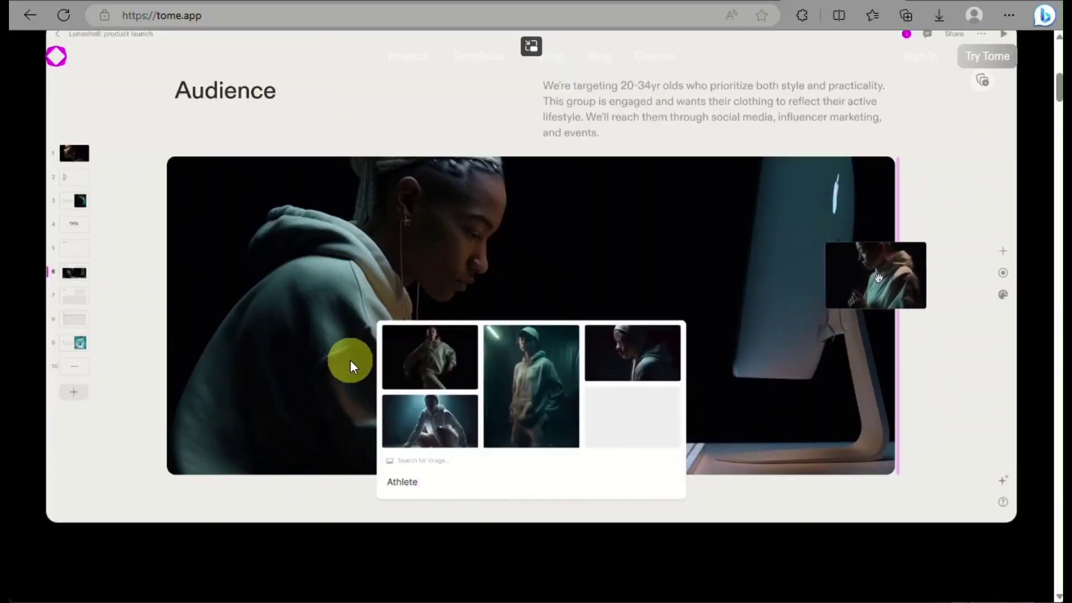
left_click_drag(904, 262, 902, 262)
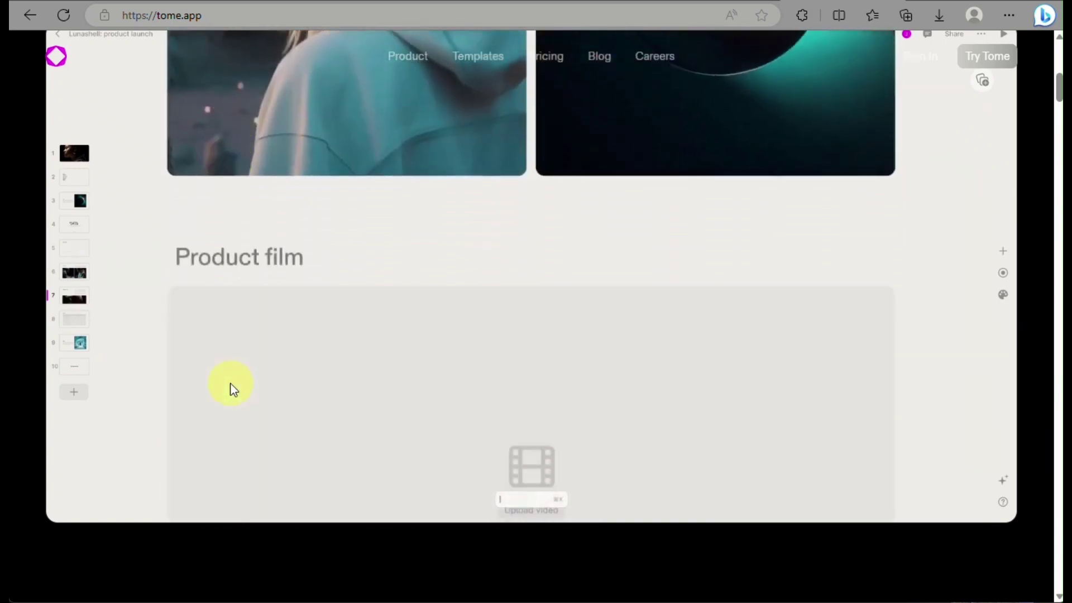
scroll(230, 383, "down", 3)
scroll(230, 383, "up", 3)
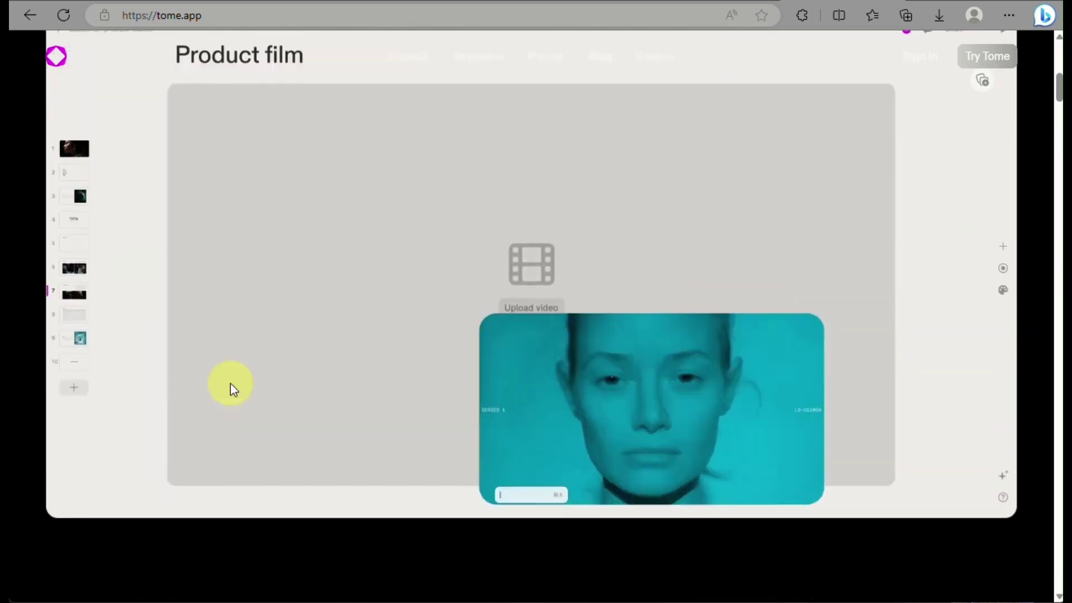
scroll(230, 383, "up", 3)
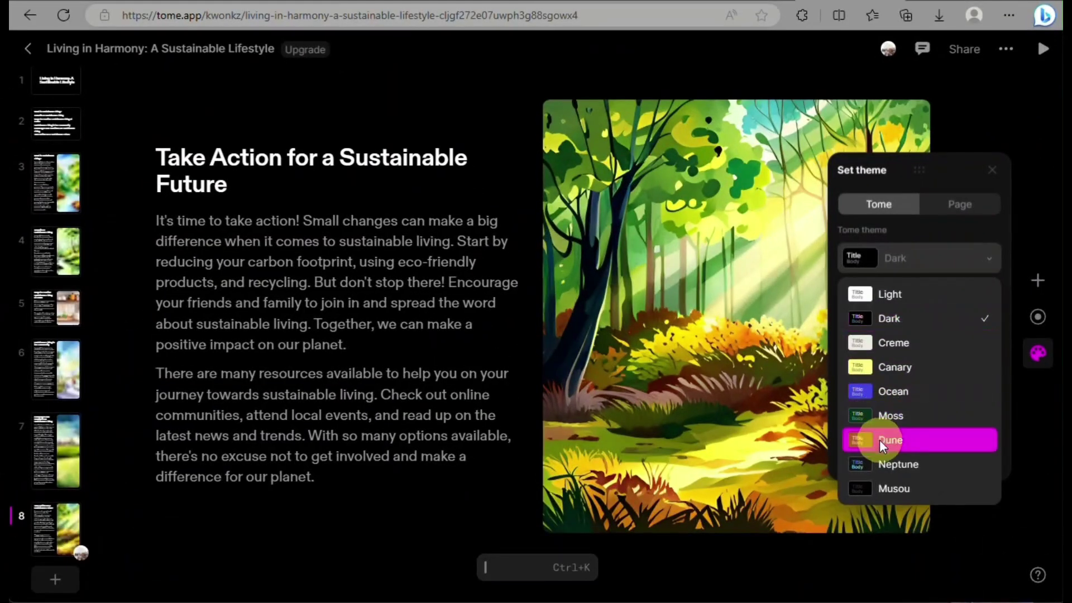
- Switch the sustainable-living deck's theme from Dark to Creme, then reopen the theme list
left_click(913, 356)
left_click(952, 260)
type("green")
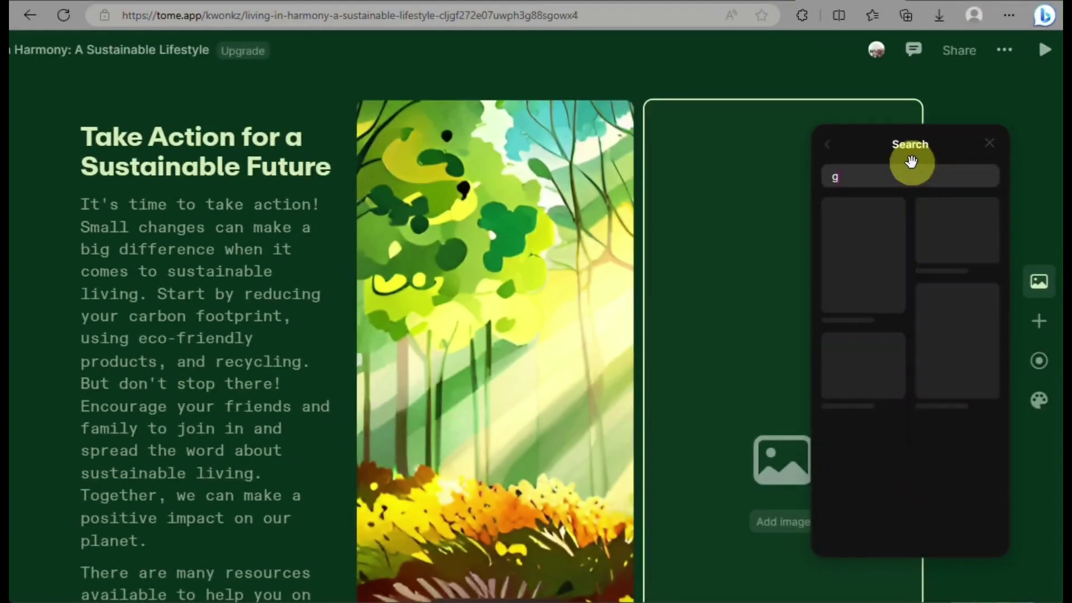
type("ery")
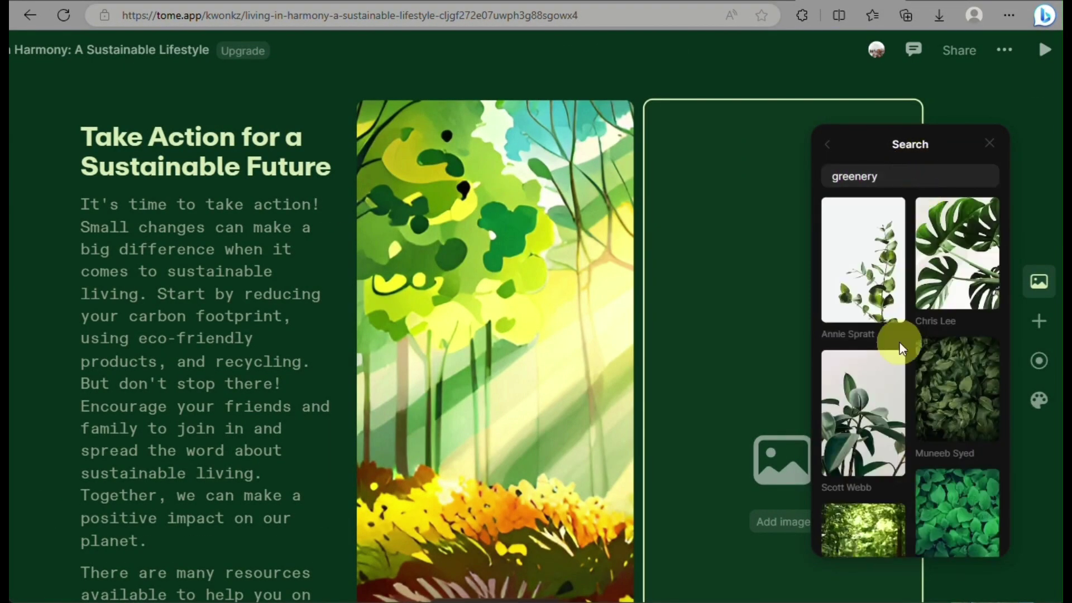
scroll(898, 341, "down", 3)
scroll(900, 350, "down", 3)
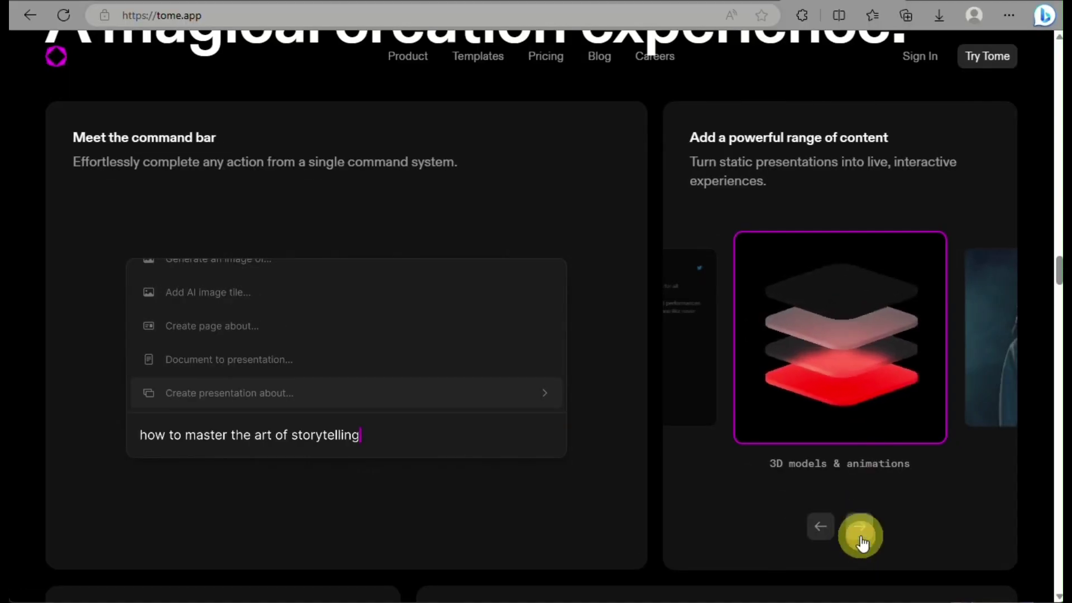
- Advance the content carousel three times, past the 3D models and data analytics examples
left_click(861, 536)
left_click(862, 536)
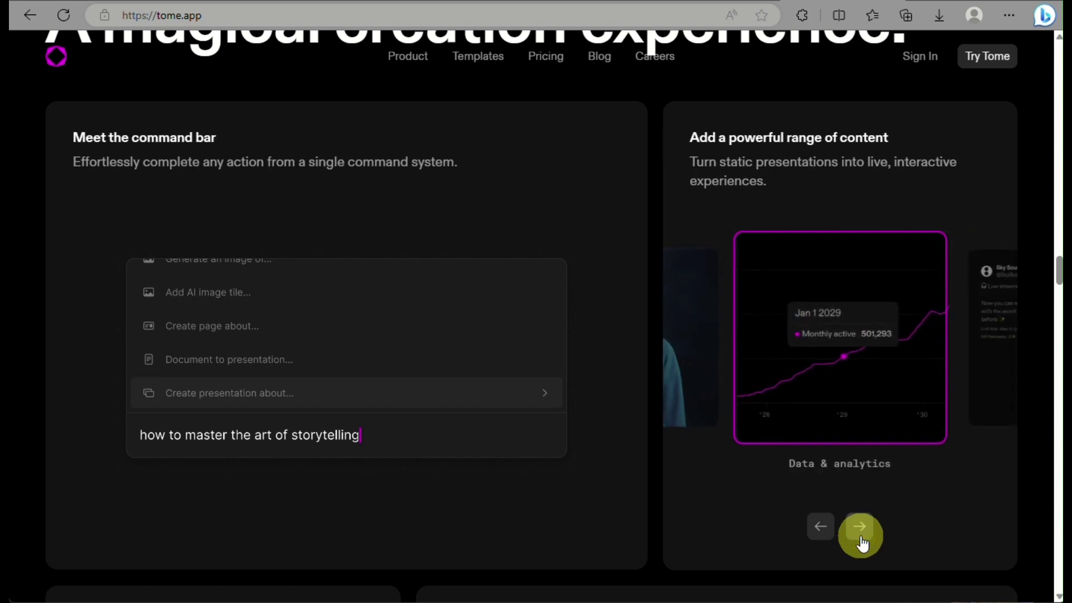
left_click(862, 537)
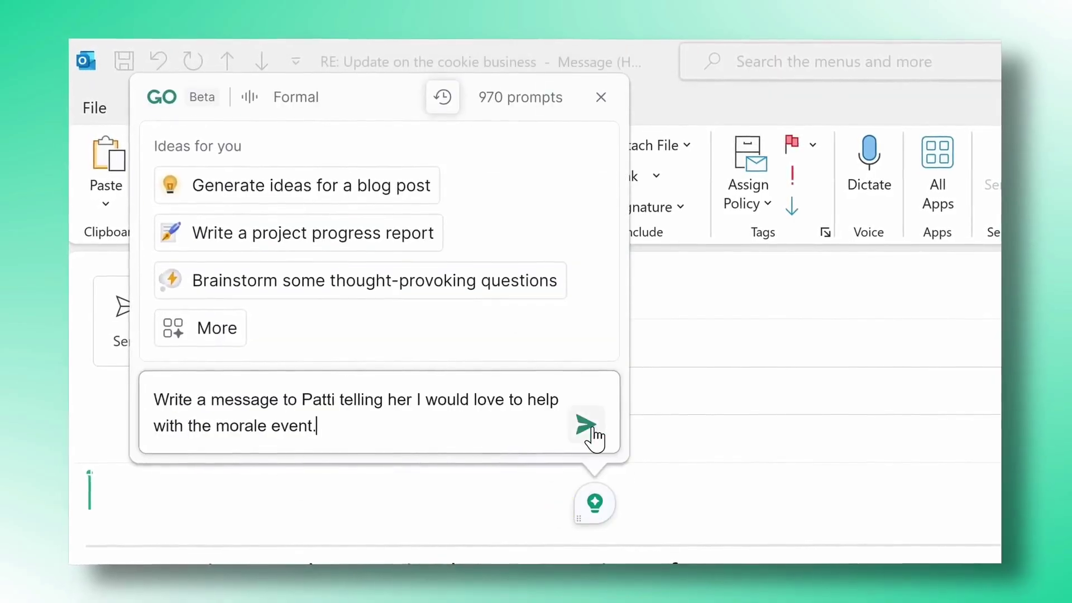
- Submit the cookie-business reply prompt to GrammarlyGO
left_click(587, 426)
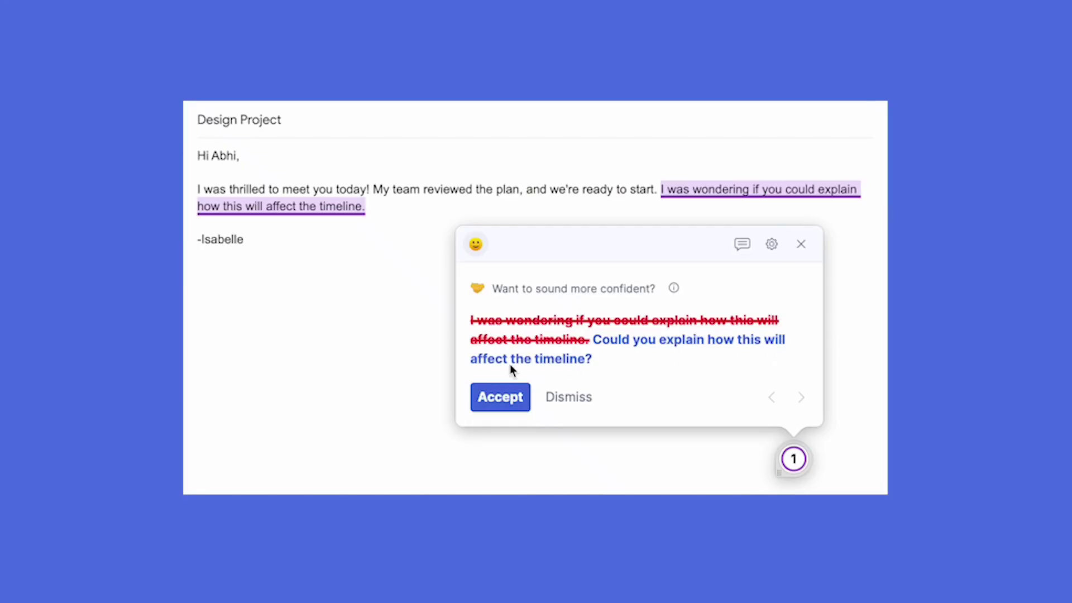
- Accept Grammarly's more confident timeline wording and launch GrammarlyGO in the Outlook reply
left_click(515, 405)
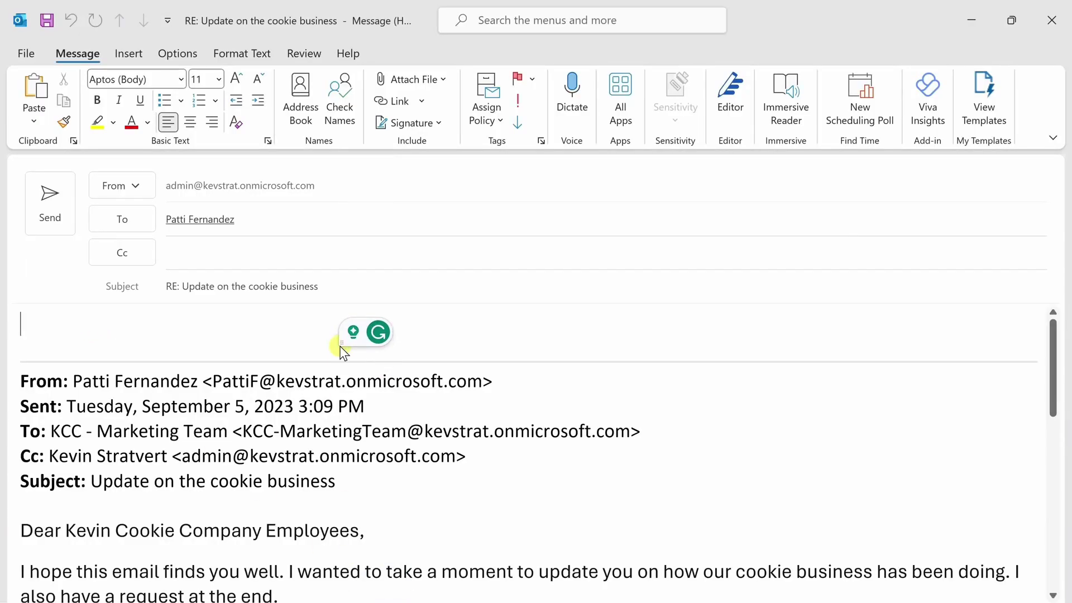
left_click(354, 333)
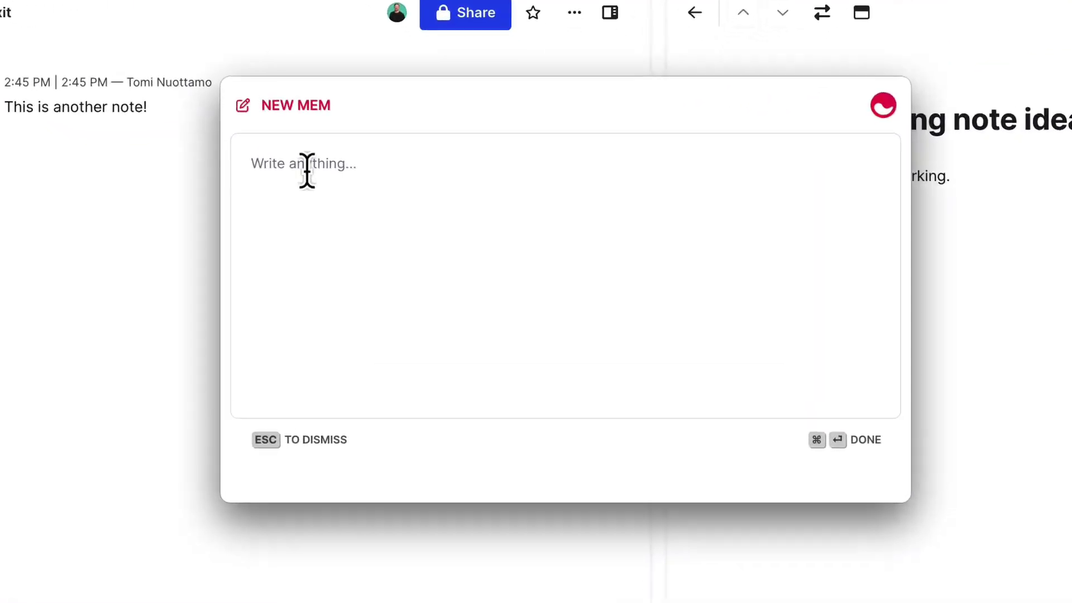
type("I c")
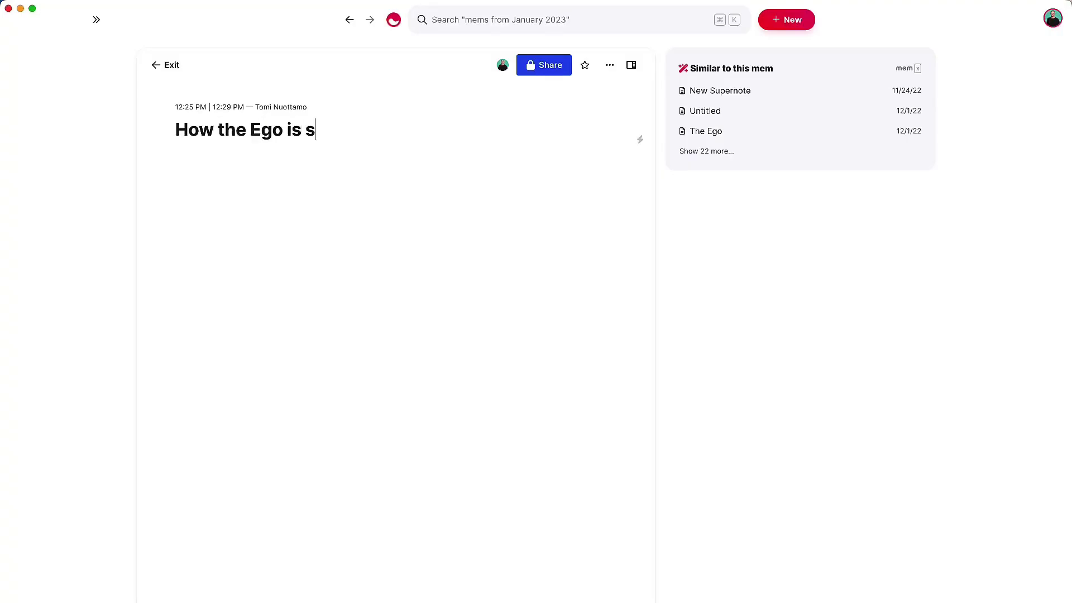
type("rom creating")
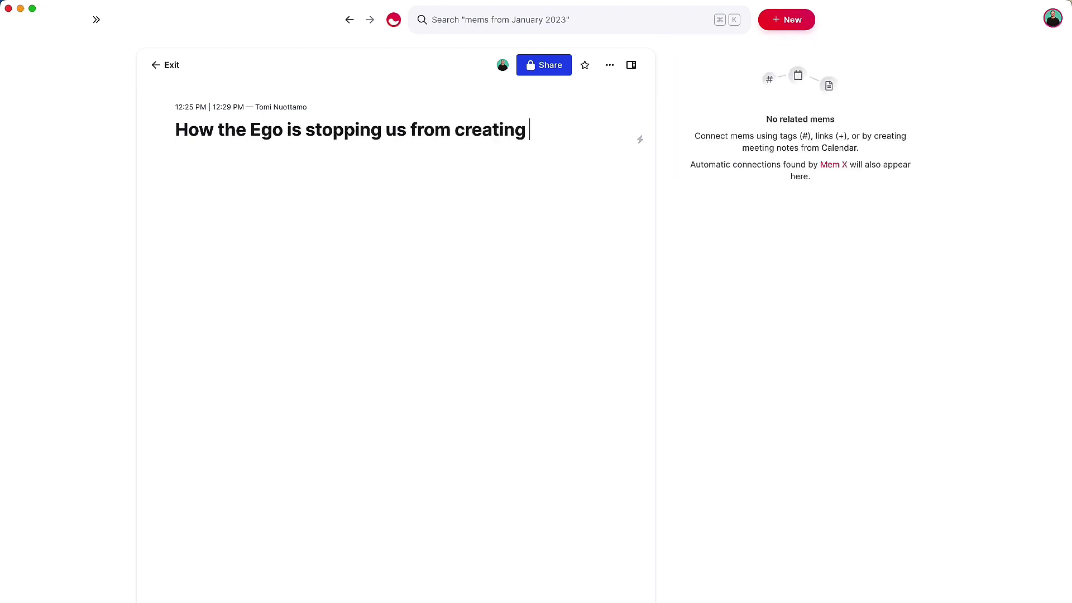
- Expand the 'Similar to this mem' panel to list every mem related to the Ego note
left_click(719, 158)
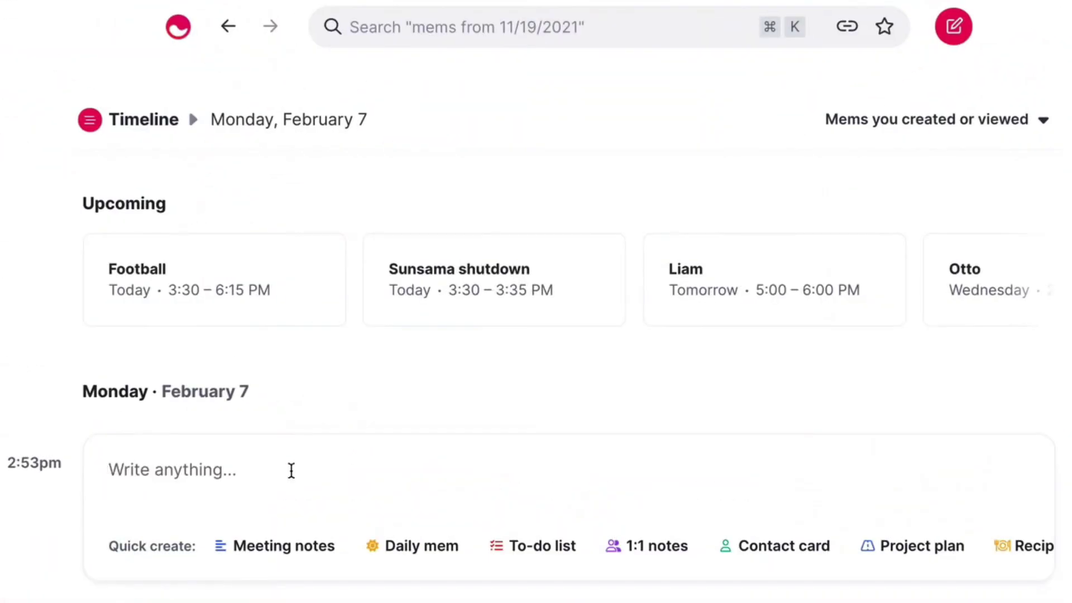
scroll(291, 472, "down", 4)
scroll(291, 471, "down", 4)
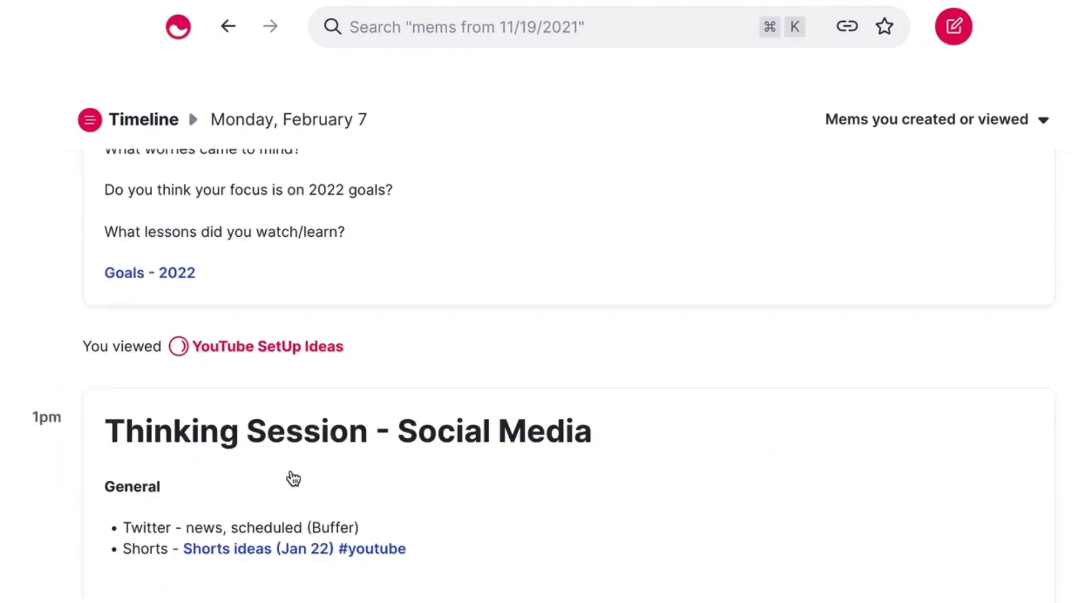
- Open the 'Thinking Session - Social Media' mem and add a [Me] placeholder line to its template
left_click(293, 479)
type("Meeting title [Today]")
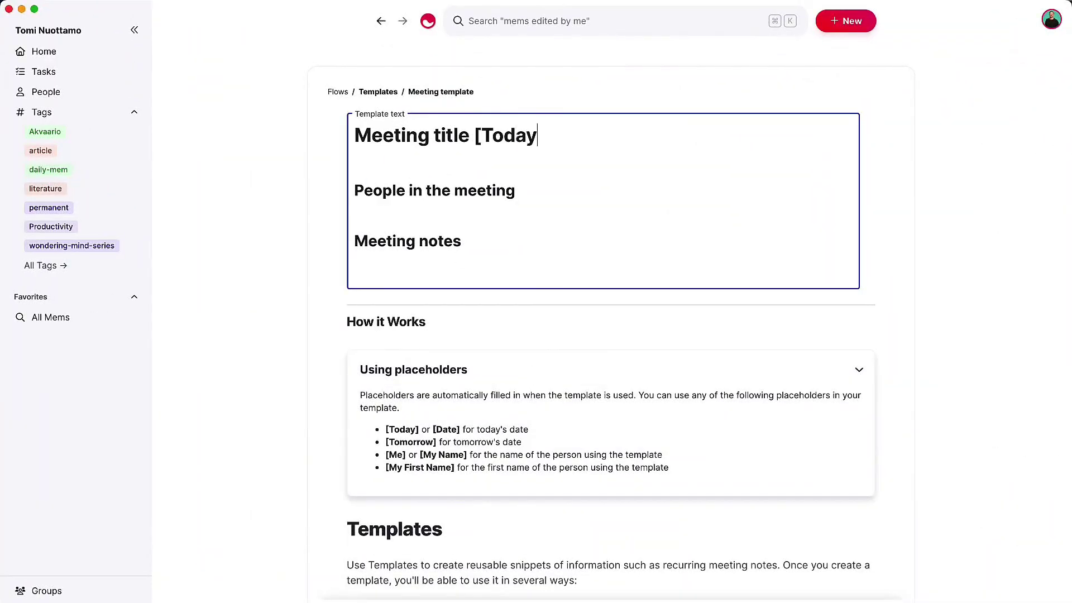
scroll(517, 232, "down", 1)
type("]")
key("Return")
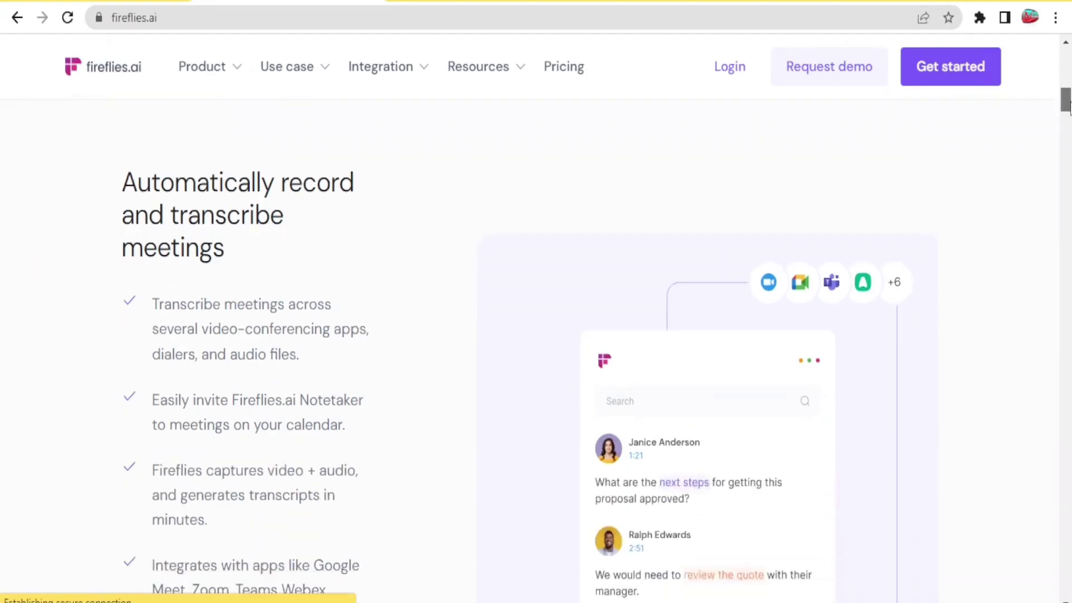
left_click_drag(1066, 100, 1067, 114)
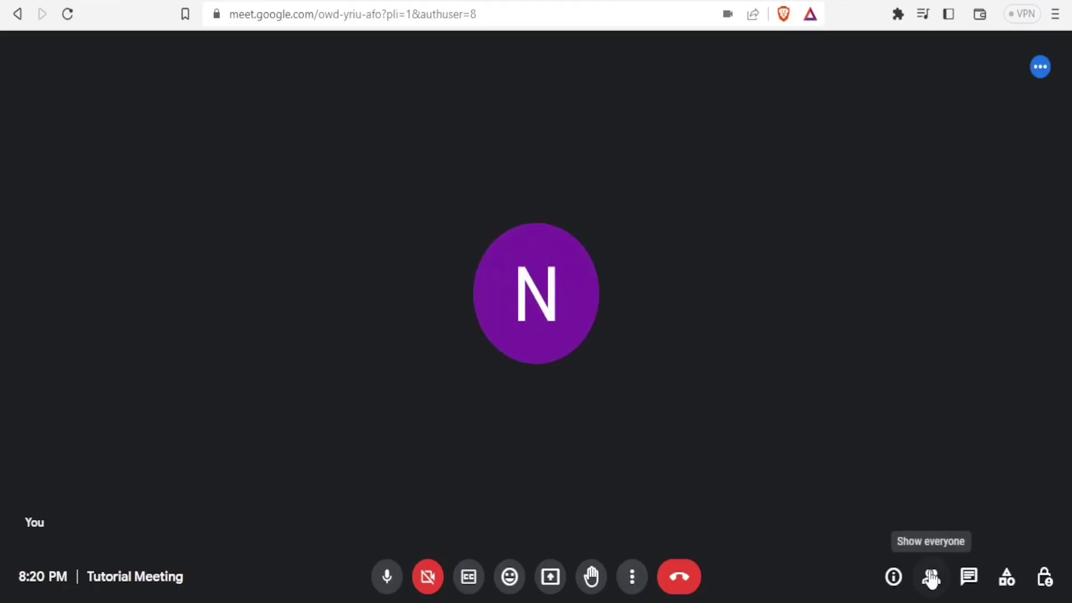
- Open the people panel listing everyone in the Tutorial Meeting call
left_click(932, 578)
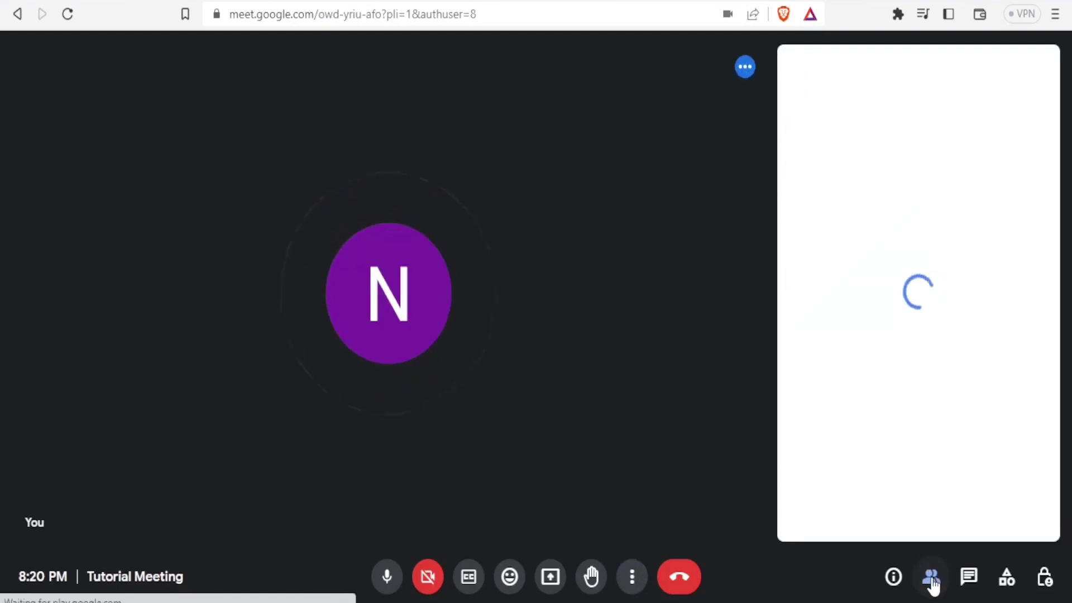